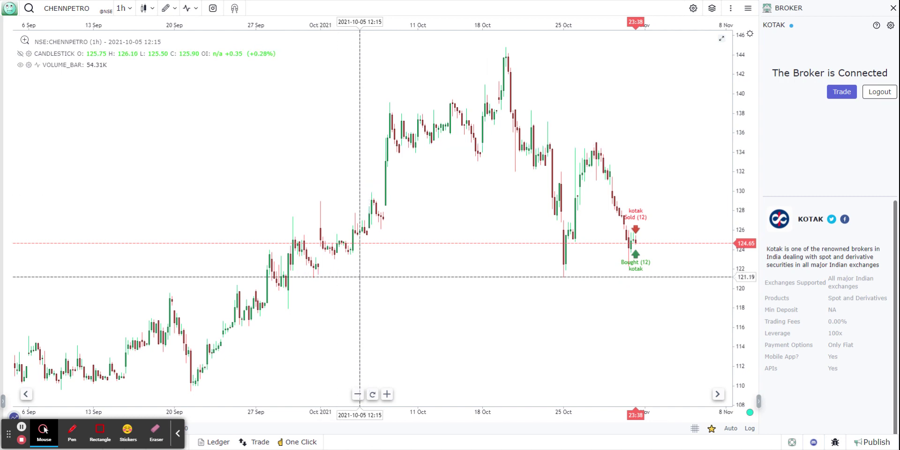
Place a 1-share CHENNPETRO limit buy at 120.05 with Kotak from the chart's Buy LMT option
{"action": "left_click_drag", "start_coordinate": [10, 434], "coordinate": [23, 110]}
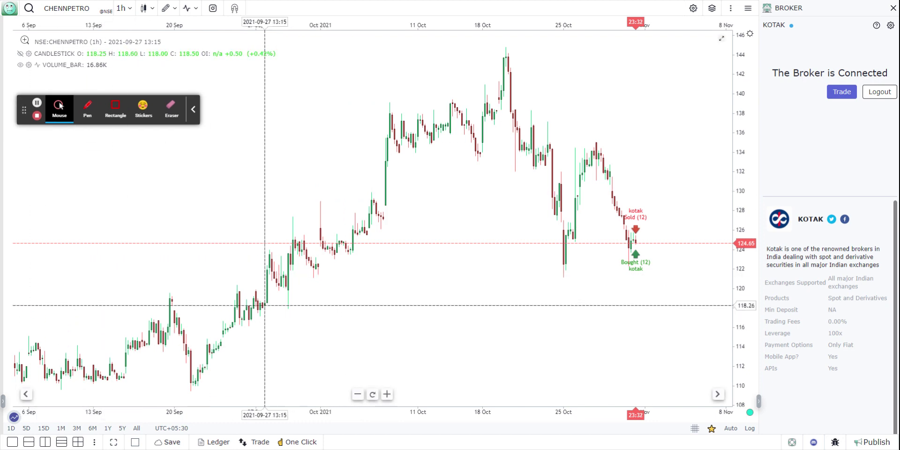
{"action": "right_click", "coordinate": [263, 288]}
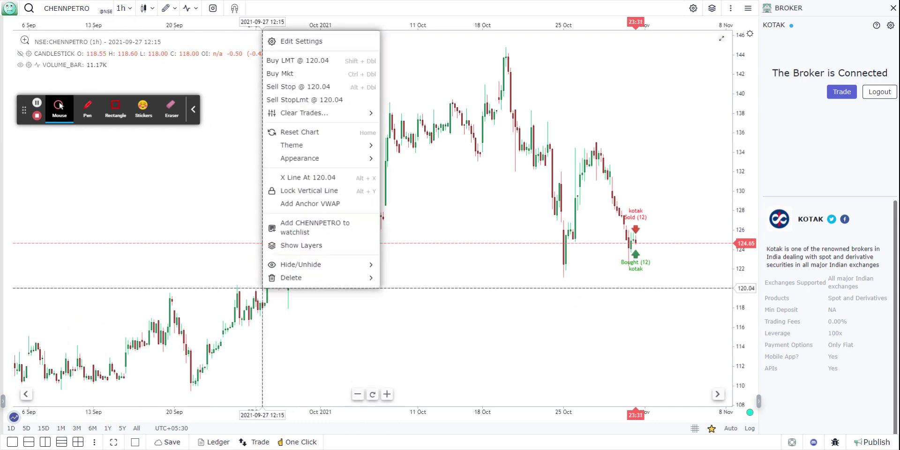
{"action": "left_click", "coordinate": [279, 62]}
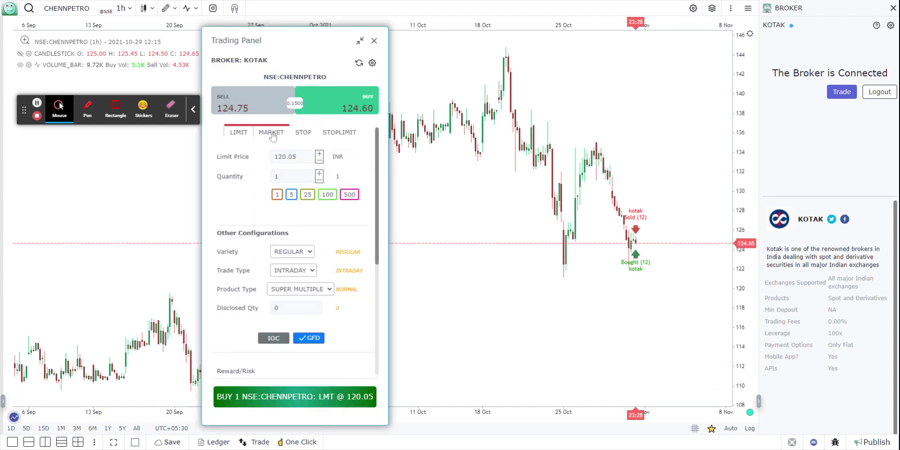
{"action": "left_click", "coordinate": [297, 398]}
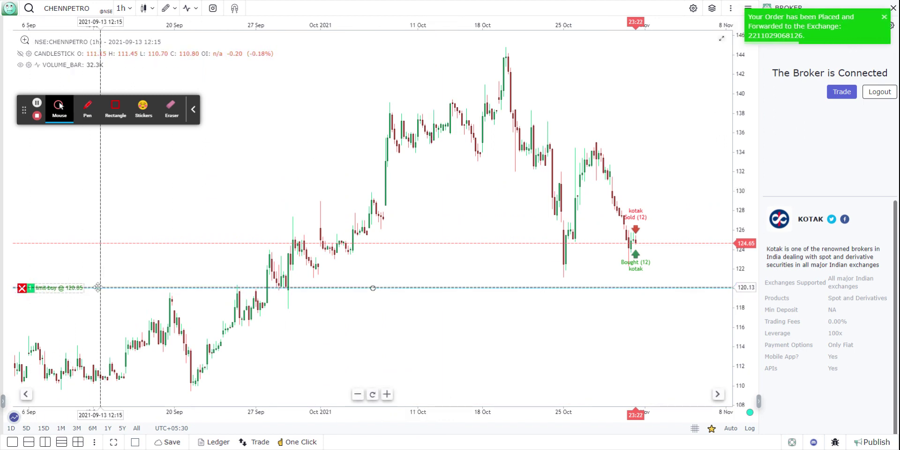
Drag the limit buy order line up and modify the order from 120.05 to 122.05
{"action": "left_click_drag", "start_coordinate": [98, 287], "coordinate": [104, 287]}
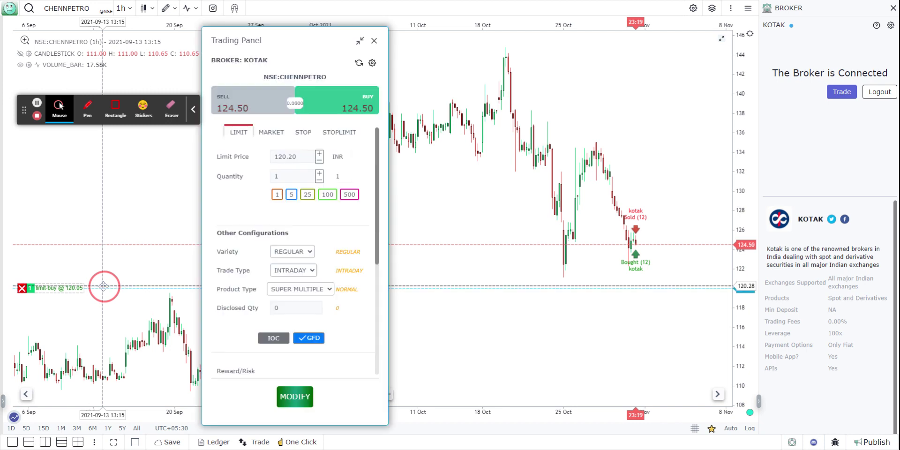
{"action": "left_click", "coordinate": [374, 41]}
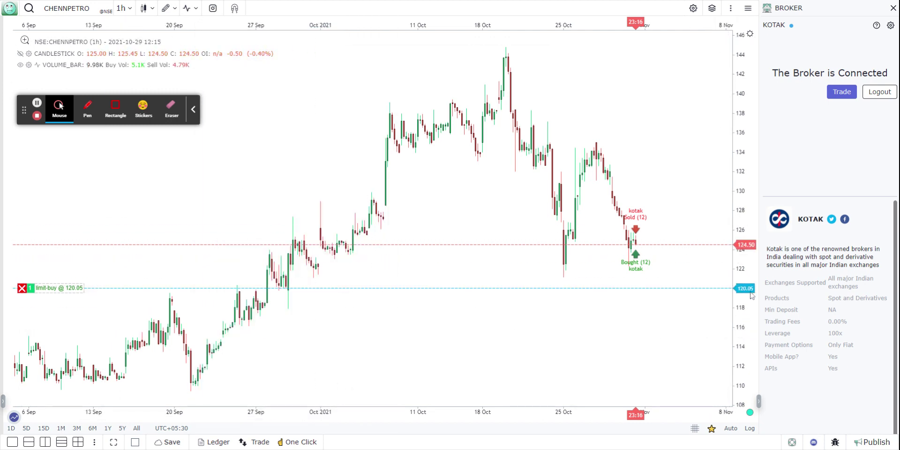
{"action": "left_click", "coordinate": [605, 287]}
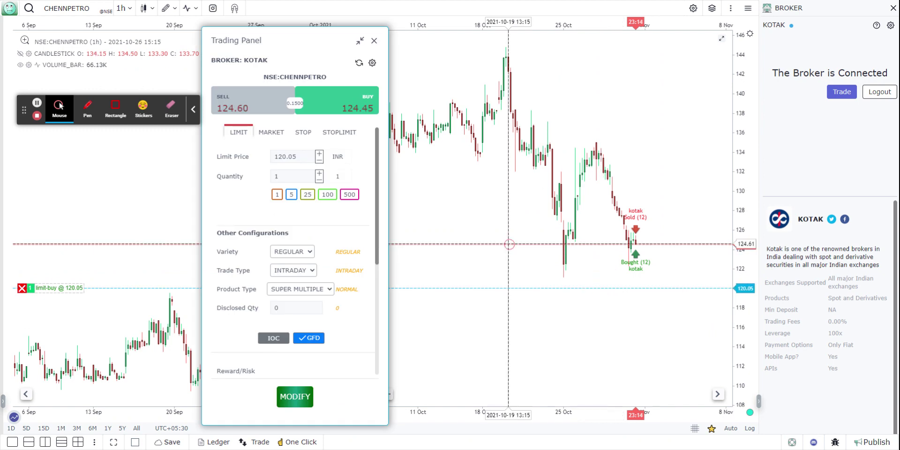
{"action": "left_click", "coordinate": [375, 41]}
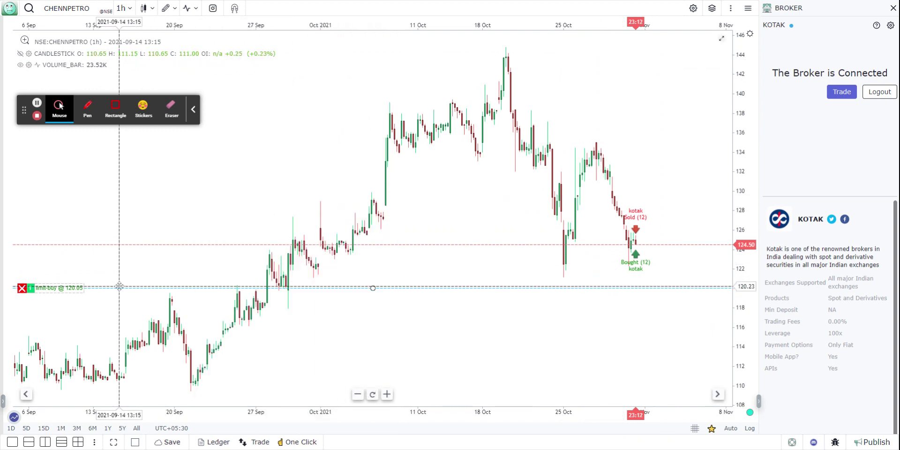
{"action": "left_click_drag", "start_coordinate": [120, 286], "coordinate": [121, 268]}
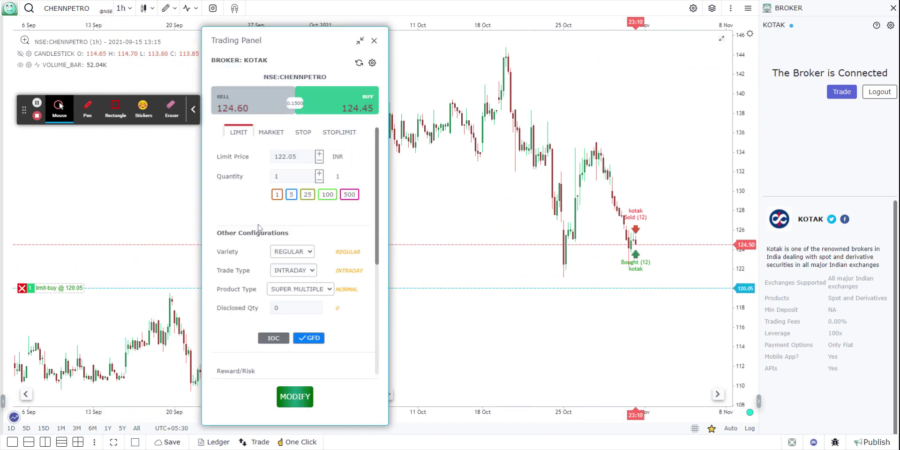
{"action": "left_click", "coordinate": [296, 396]}
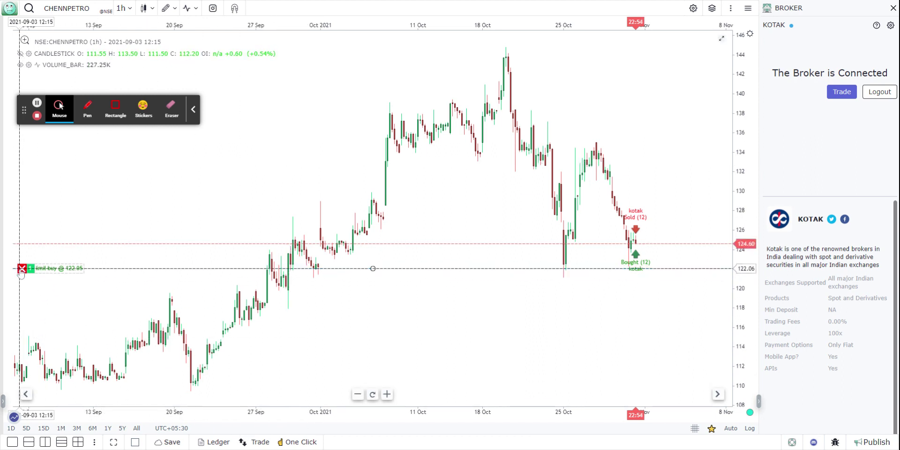
Open the Ledger maximized and review My Orders (1 open, 17 filled, 4 cancelled) and My Positions, then restore it
{"action": "left_click", "coordinate": [221, 444]}
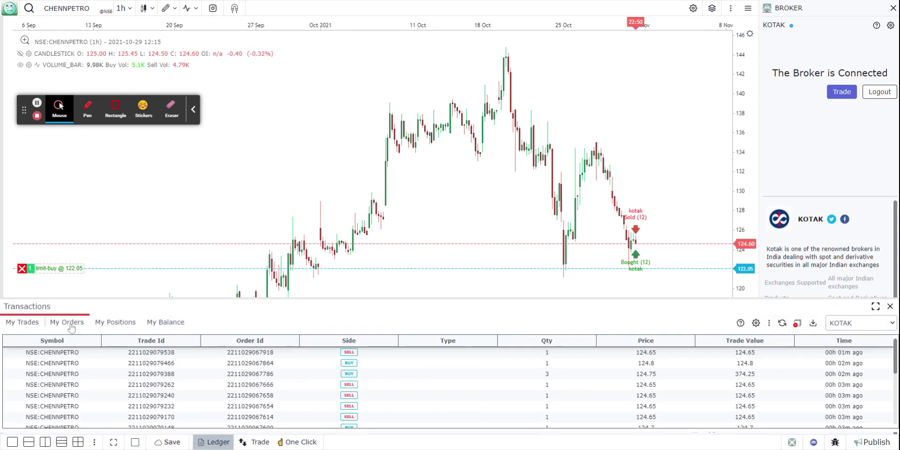
{"action": "left_click", "coordinate": [875, 307]}
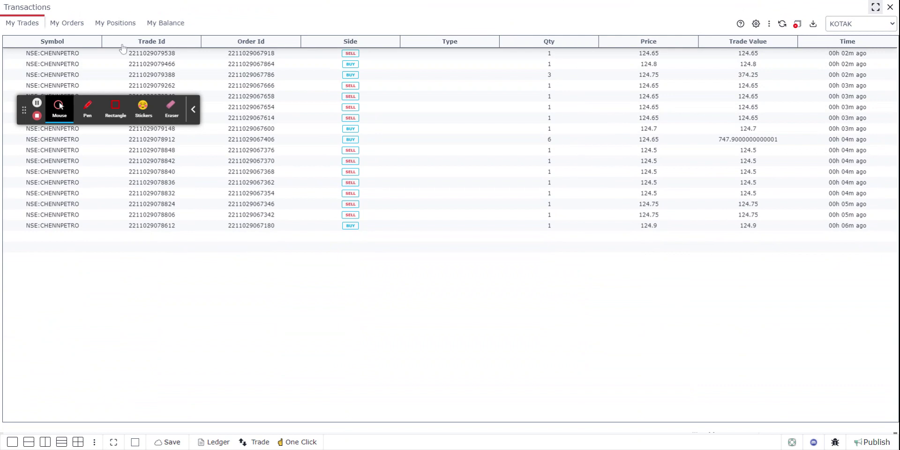
{"action": "left_click", "coordinate": [68, 24]}
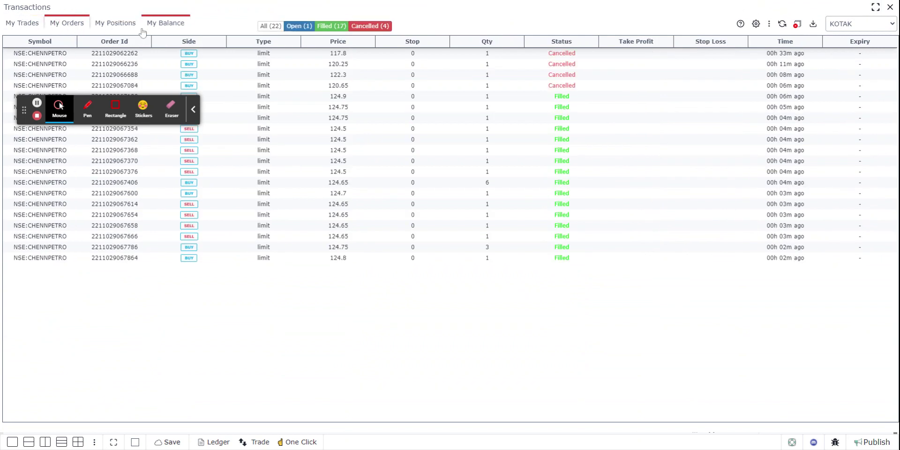
{"action": "left_click", "coordinate": [120, 26]}
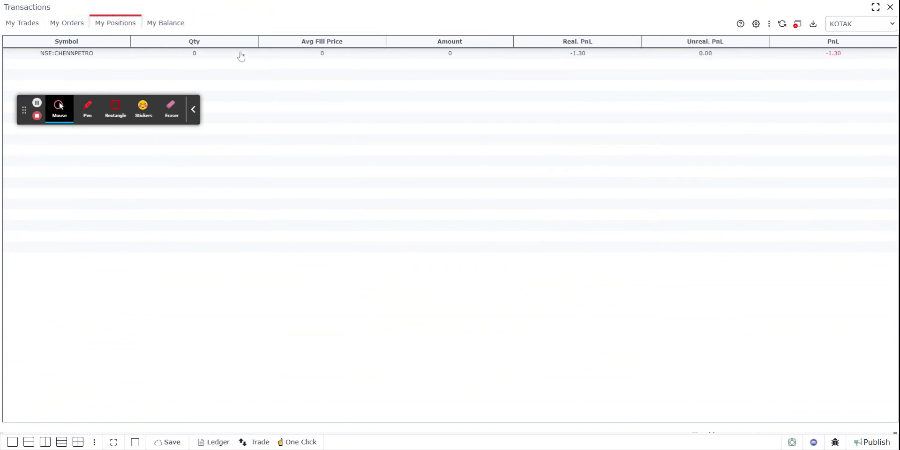
{"action": "left_click", "coordinate": [66, 22]}
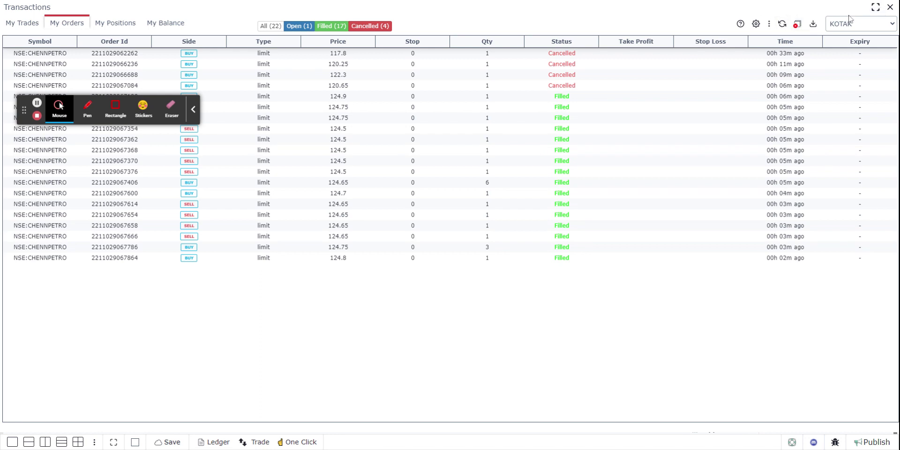
{"action": "left_click", "coordinate": [875, 7]}
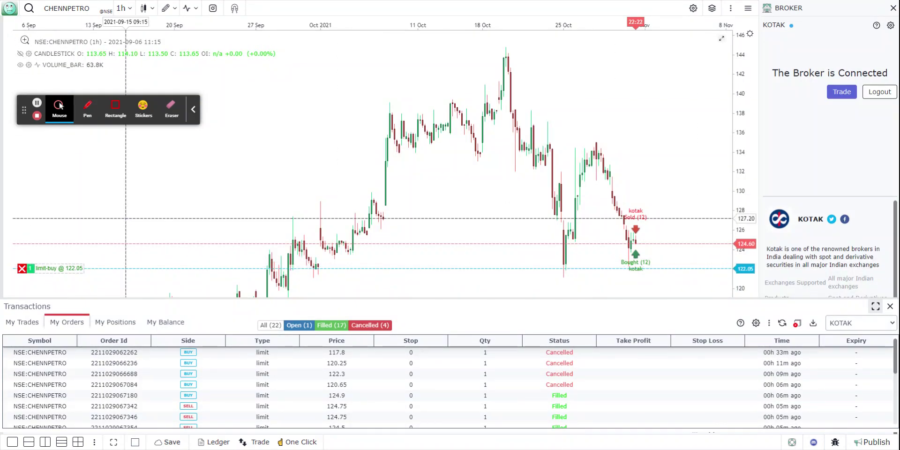
Cancel all pending orders, removing the 122.05 CHENNPETRO limit buy
{"action": "left_click", "coordinate": [797, 323]}
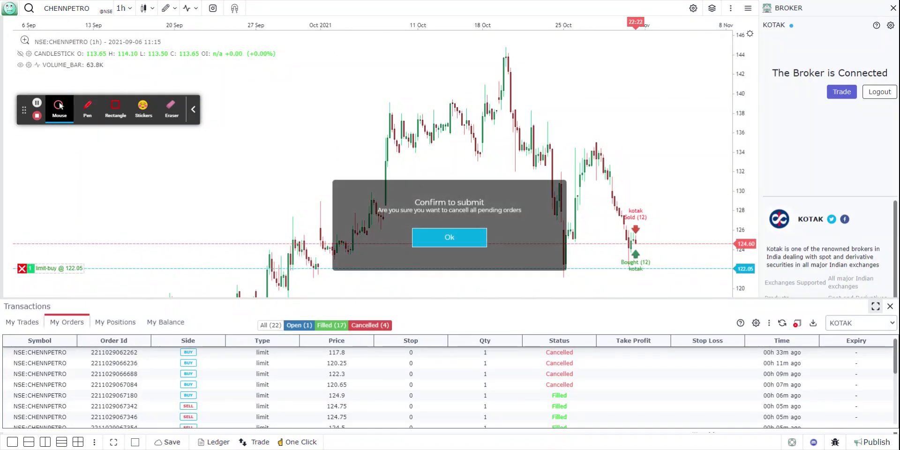
{"action": "left_click", "coordinate": [462, 244]}
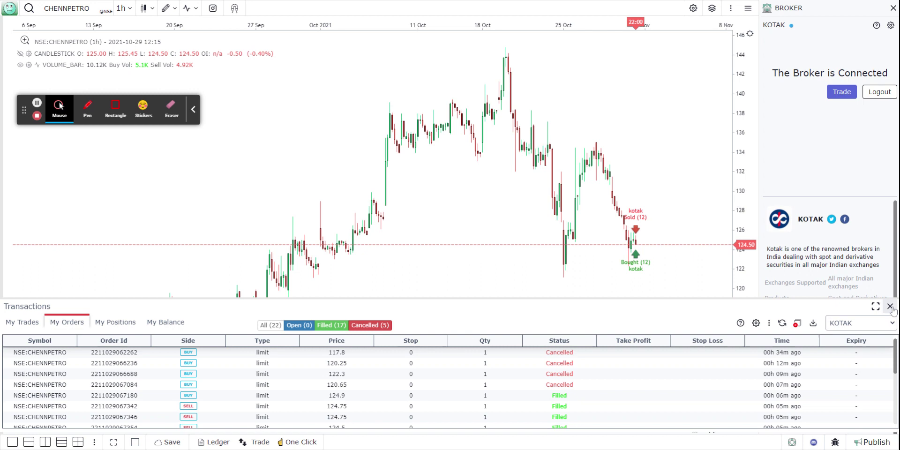
Close the Transactions panel and execute a 1-share CHENNPETRO market buy, opening a position at 124.7
{"action": "left_click", "coordinate": [889, 308]}
{"action": "right_click", "coordinate": [366, 283]}
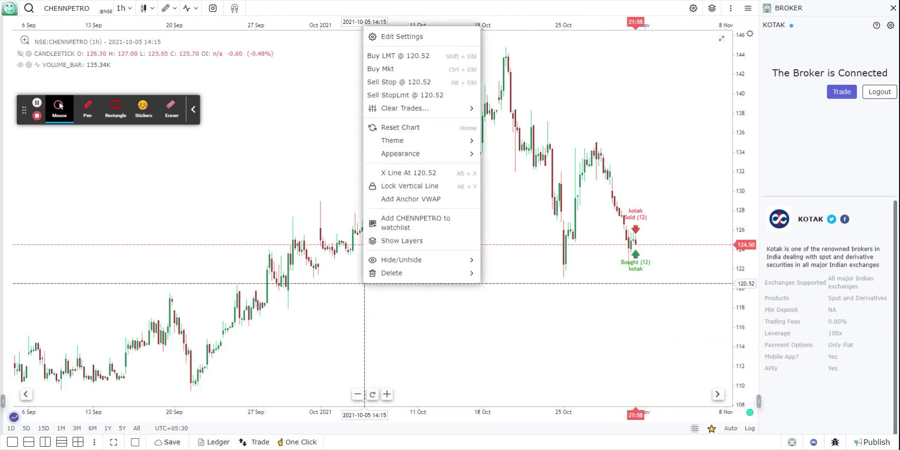
{"action": "mouse_move", "coordinate": [387, 265]}
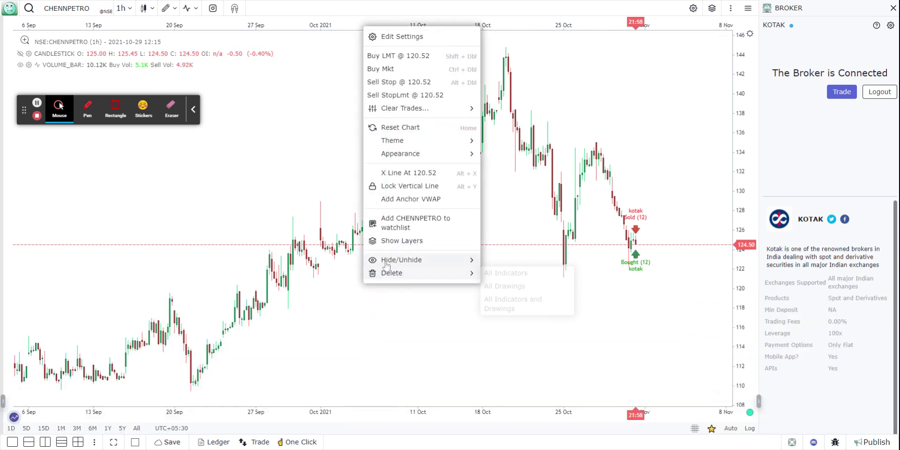
{"action": "left_click", "coordinate": [379, 69]}
{"action": "left_click", "coordinate": [283, 397]}
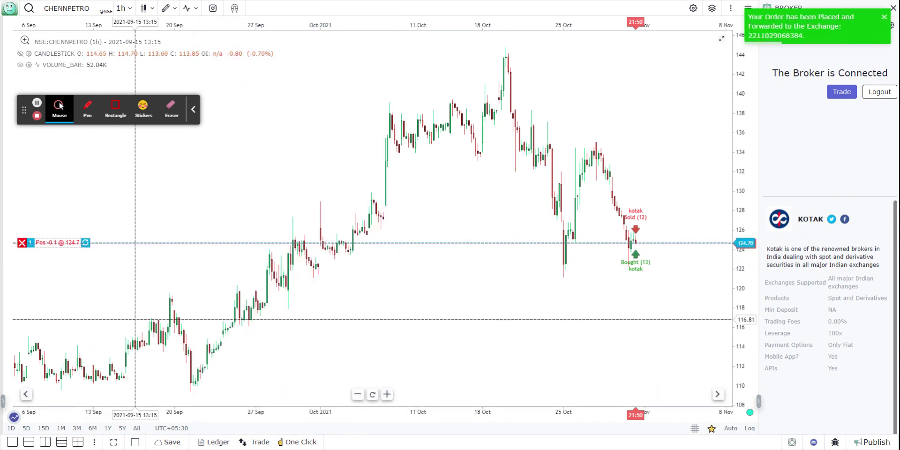
{"action": "left_click_drag", "start_coordinate": [133, 318], "coordinate": [142, 321]}
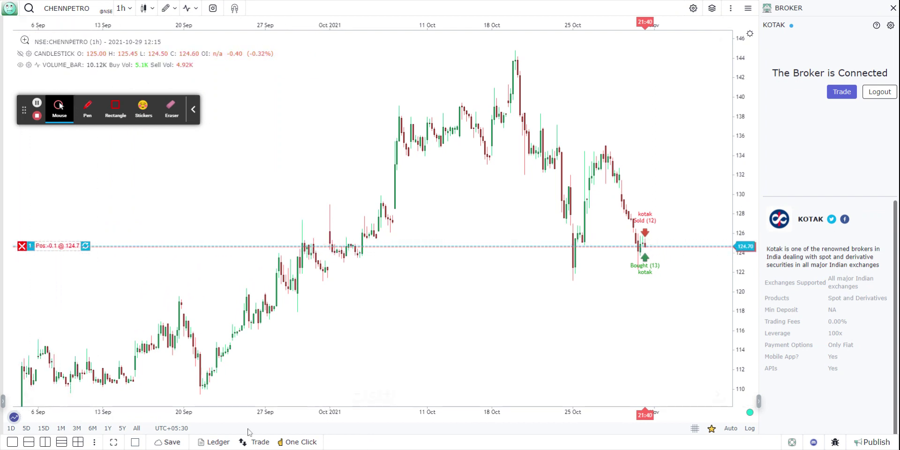
{"action": "left_click", "coordinate": [214, 443]}
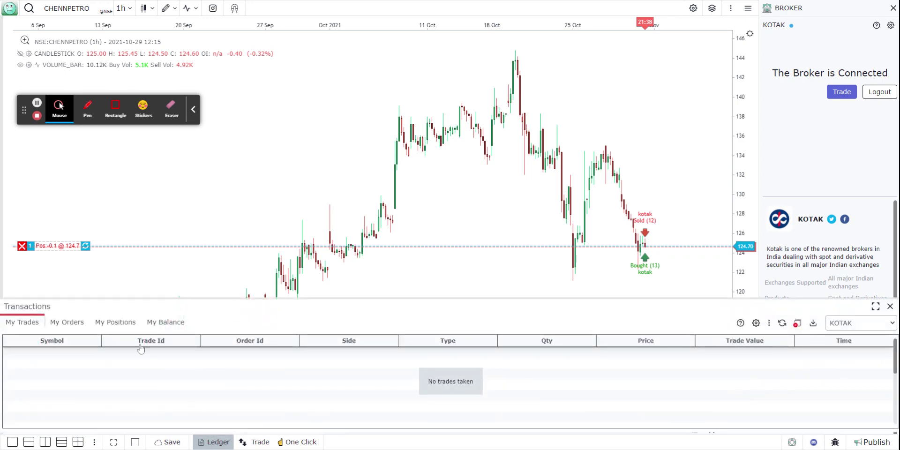
{"action": "left_click", "coordinate": [876, 308]}
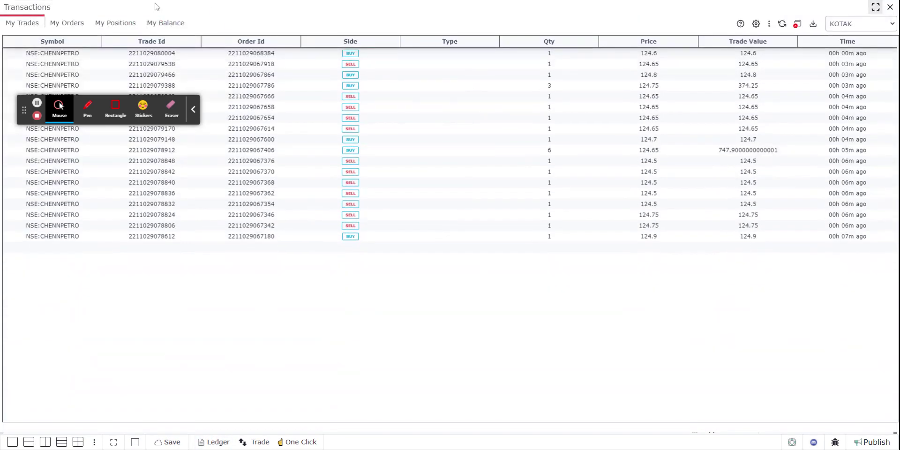
{"action": "left_click", "coordinate": [115, 23]}
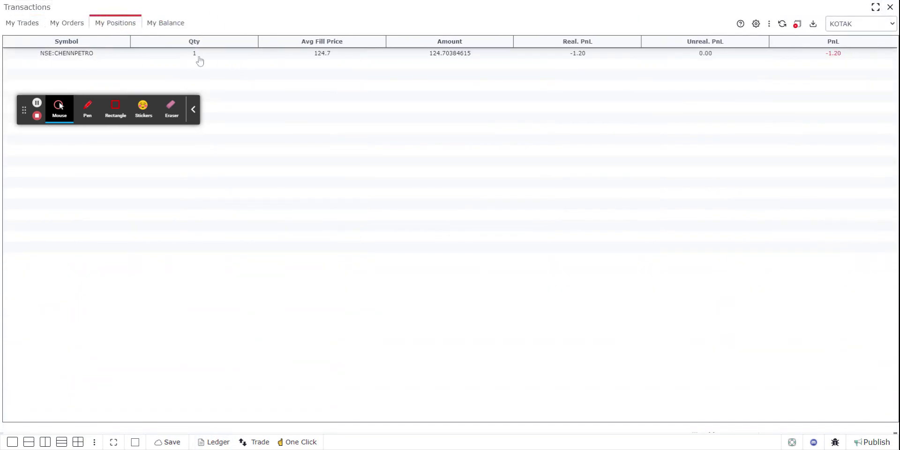
{"action": "left_click", "coordinate": [67, 23]}
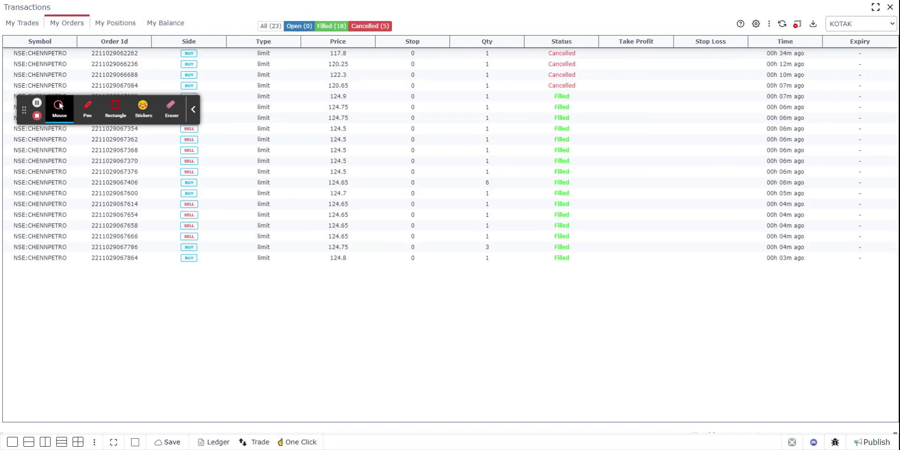
{"action": "left_click", "coordinate": [794, 45]}
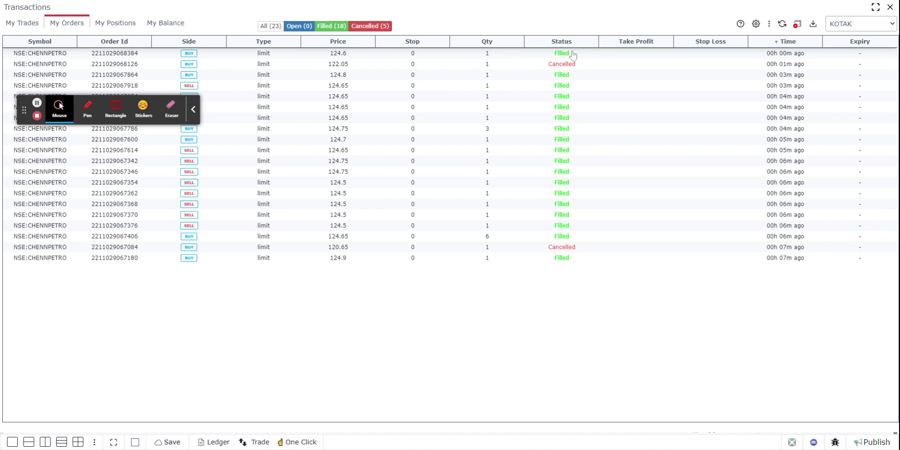
{"action": "left_click", "coordinate": [874, 9]}
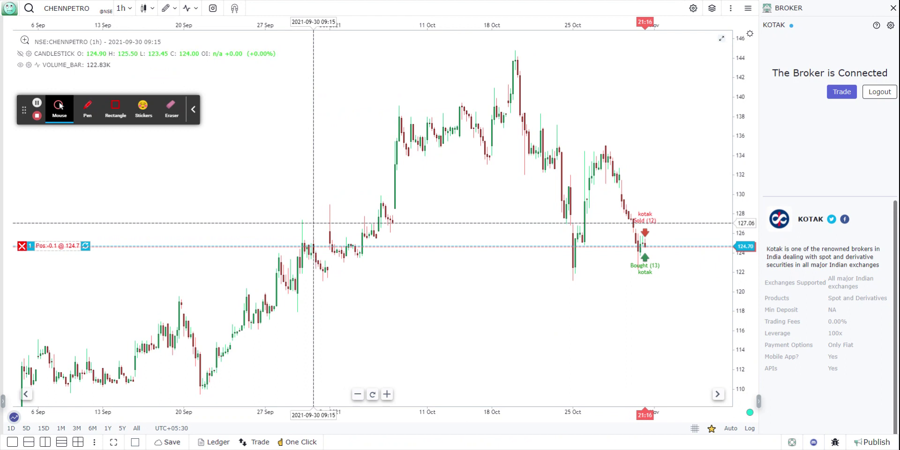
Check the CHENNPETRO position in Ledger > My Positions, then close it via the position line's X
{"action": "left_click", "coordinate": [218, 442]}
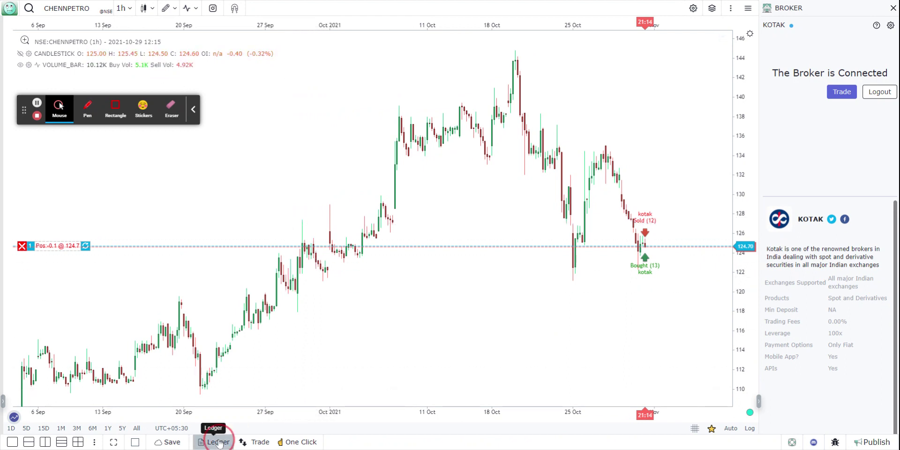
{"action": "left_click", "coordinate": [113, 323]}
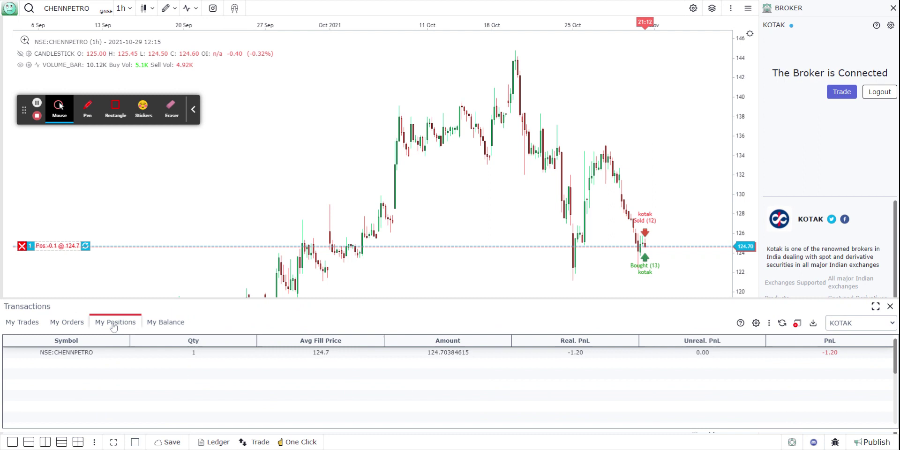
{"action": "right_click", "coordinate": [69, 354]}
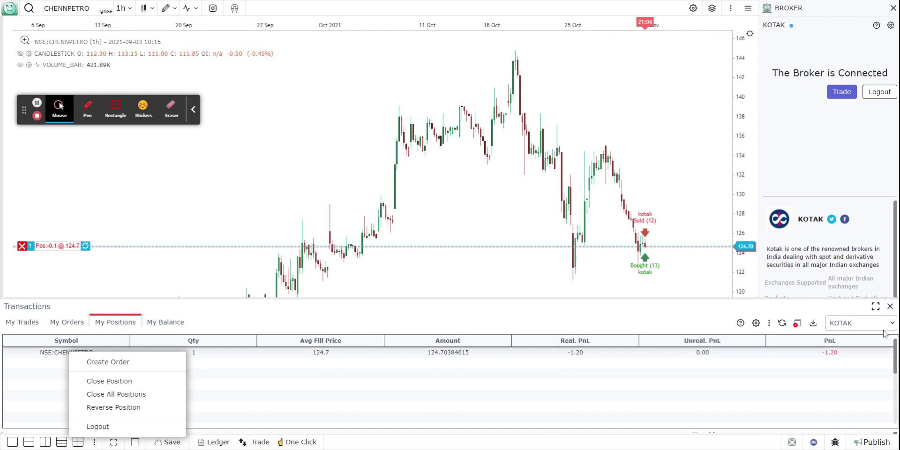
{"action": "left_click", "coordinate": [890, 306]}
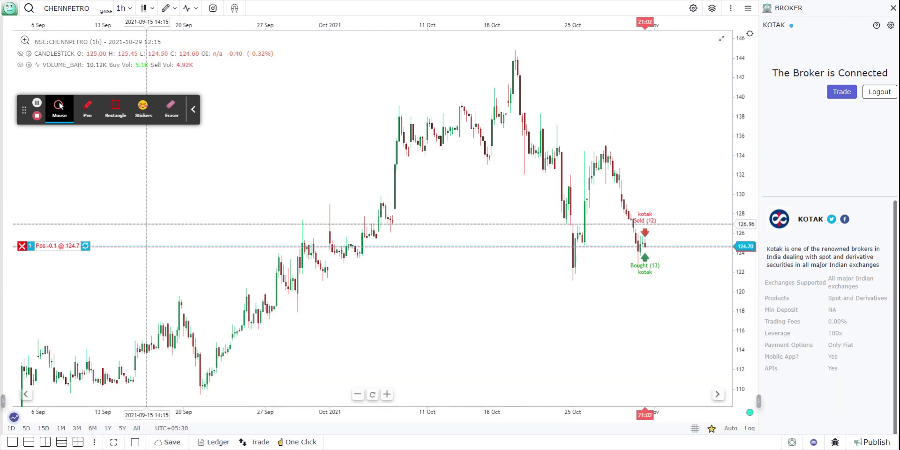
{"action": "left_click", "coordinate": [21, 246]}
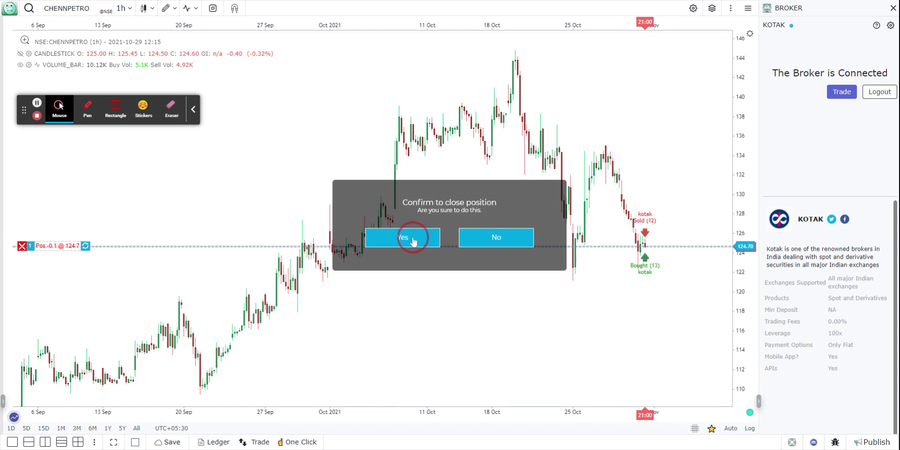
{"action": "left_click", "coordinate": [414, 237]}
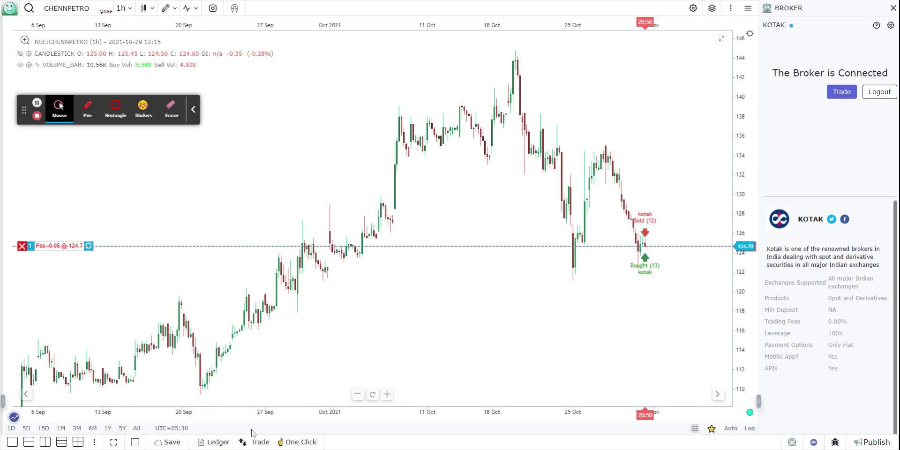
Open the Ledger, confirm the CHENNPETRO position shows quantity 0, and maximize the panel
{"action": "left_click", "coordinate": [202, 441]}
{"action": "left_click", "coordinate": [67, 322]}
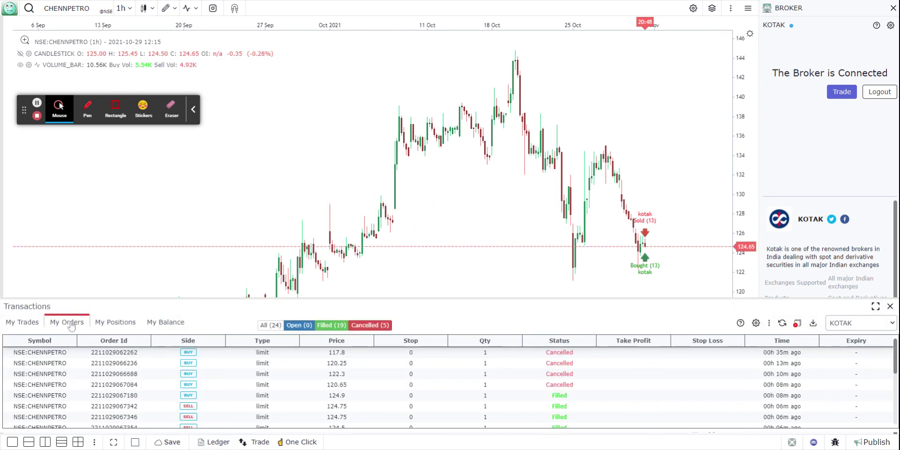
{"action": "left_click", "coordinate": [117, 322]}
{"action": "left_click", "coordinate": [875, 306]}
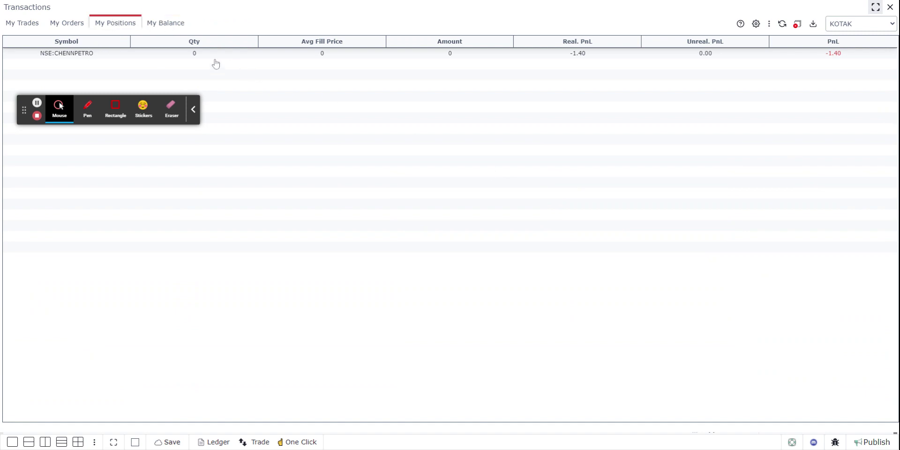
Inspect My Trades, sorting by trade value and newest first, then restore the panel below the chart
{"action": "left_click", "coordinate": [20, 28]}
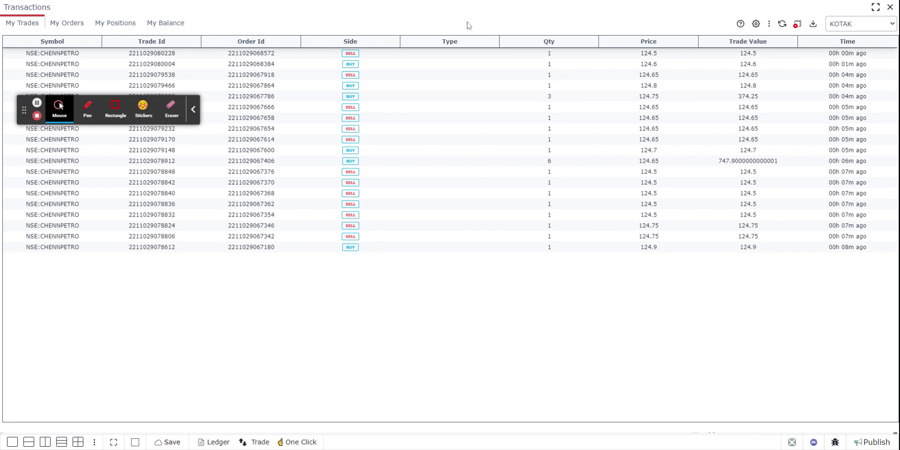
{"action": "left_click", "coordinate": [748, 41]}
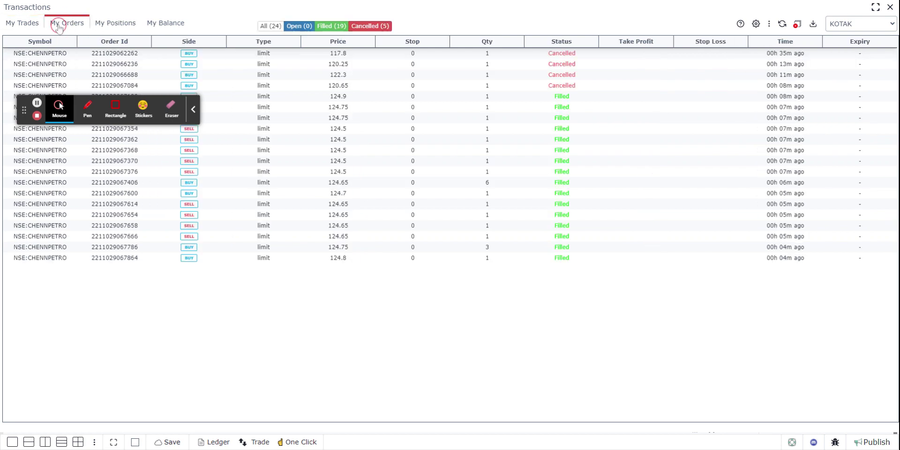
{"action": "left_click", "coordinate": [785, 42]}
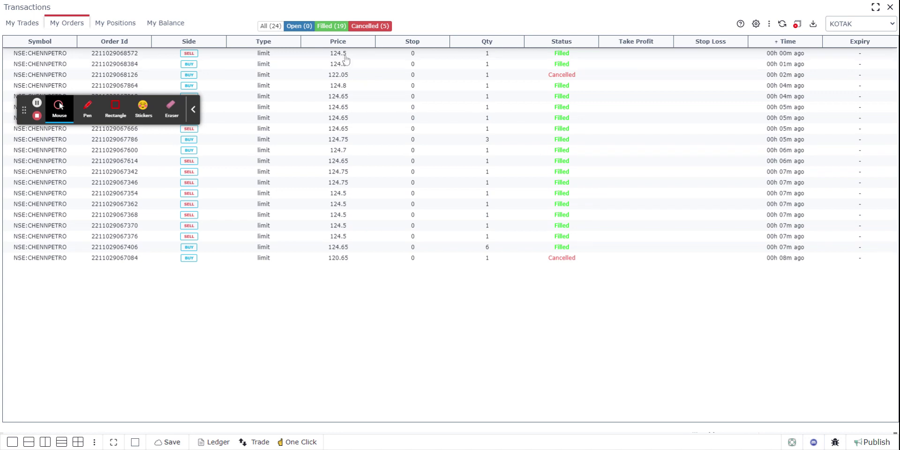
{"action": "left_click", "coordinate": [32, 25]}
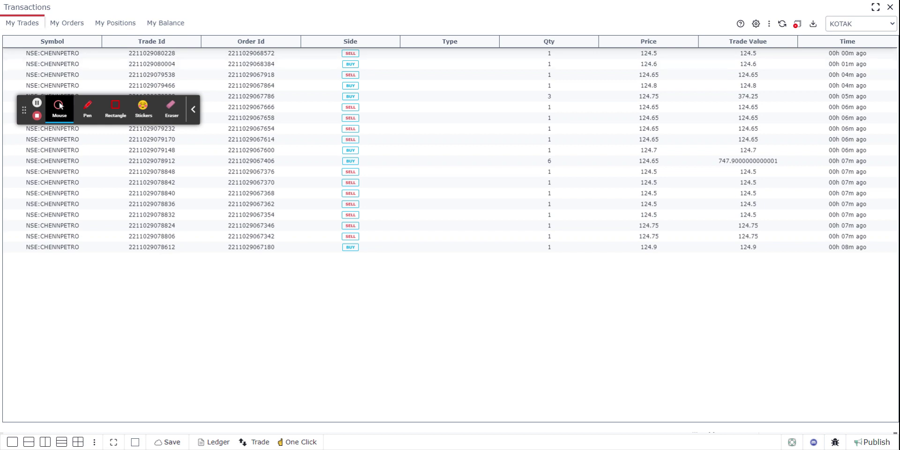
{"action": "left_click", "coordinate": [876, 9]}
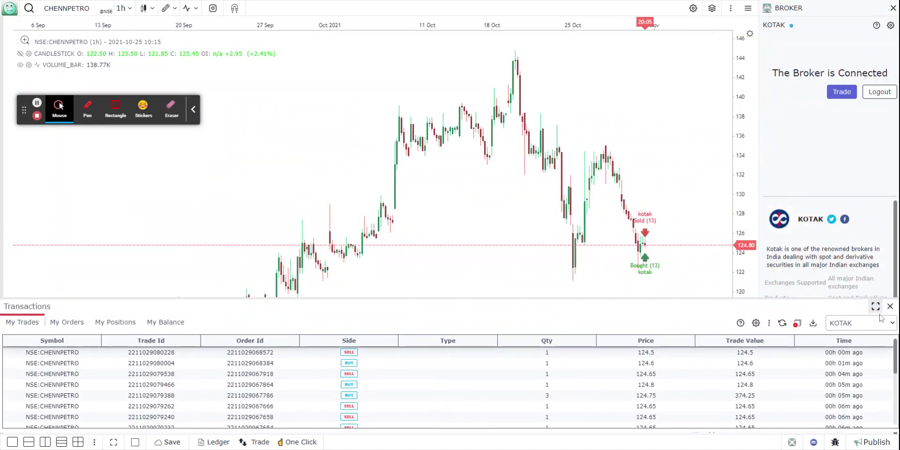
Close the transactions panel and browse the Help's Platform Shortcuts > Trading list before closing it
{"action": "left_click", "coordinate": [891, 306]}
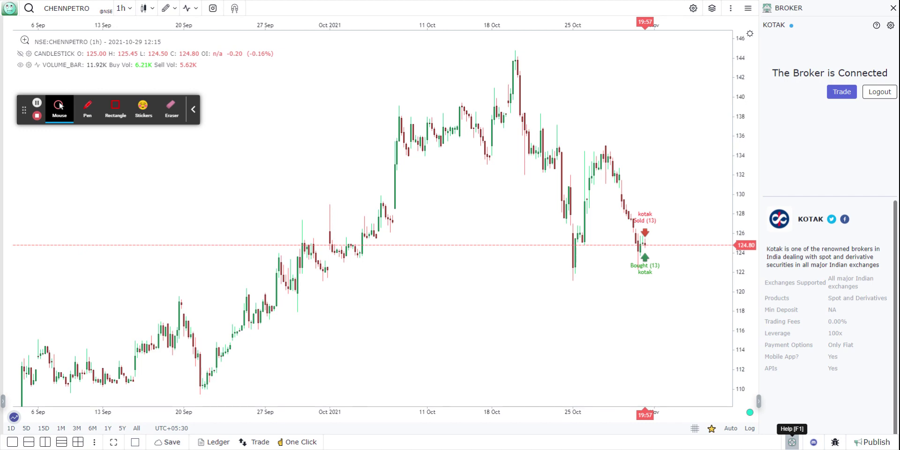
{"action": "left_click", "coordinate": [791, 442]}
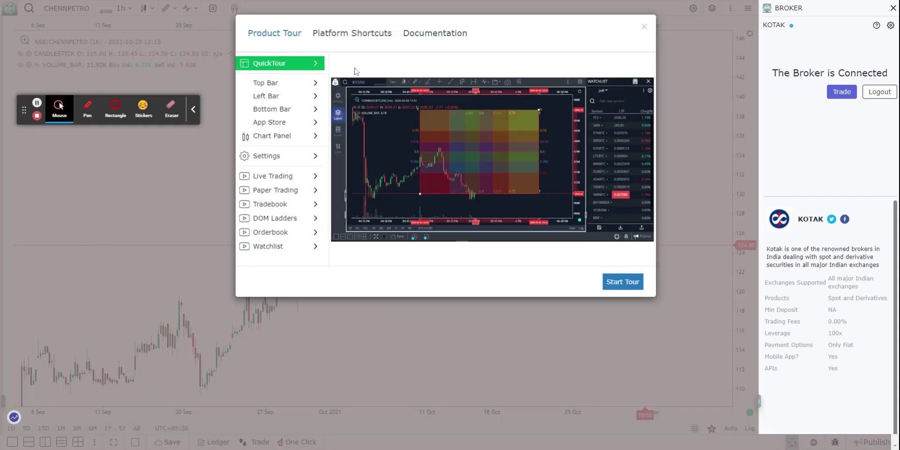
{"action": "left_click", "coordinate": [356, 35]}
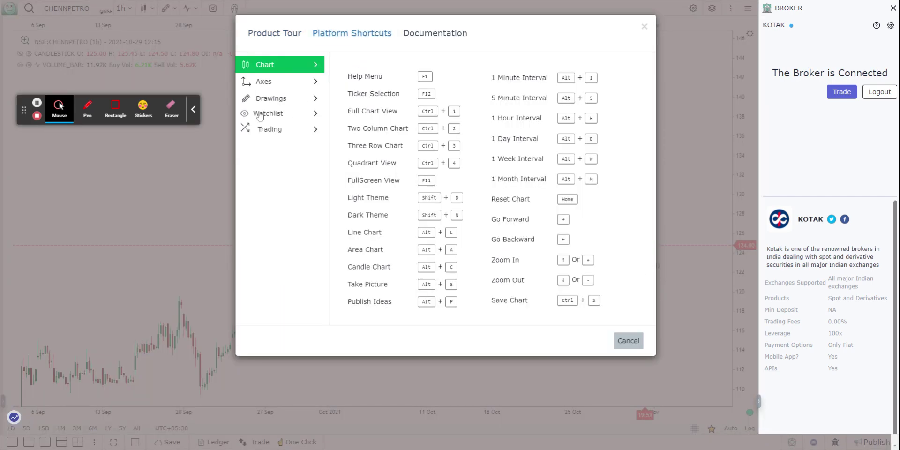
{"action": "left_click", "coordinate": [268, 131]}
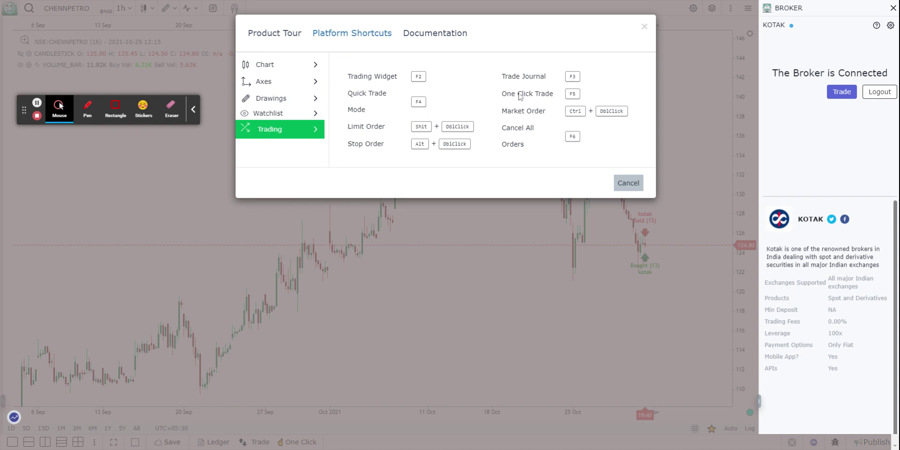
{"action": "left_click", "coordinate": [646, 28]}
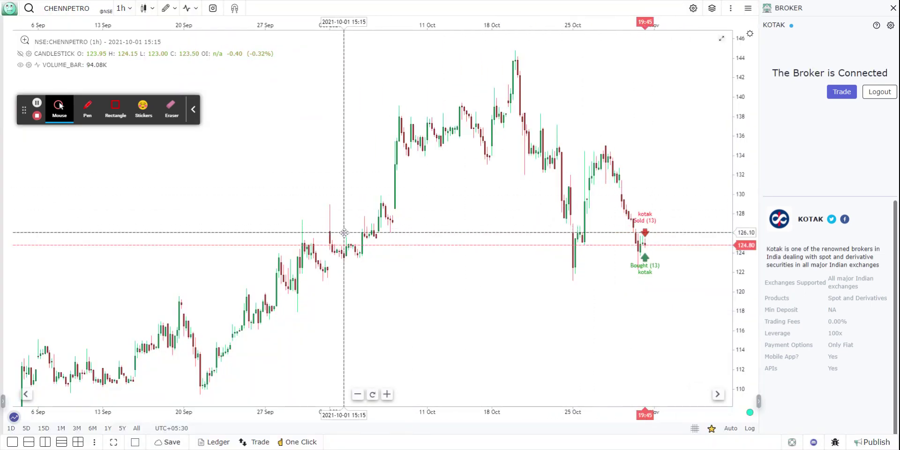